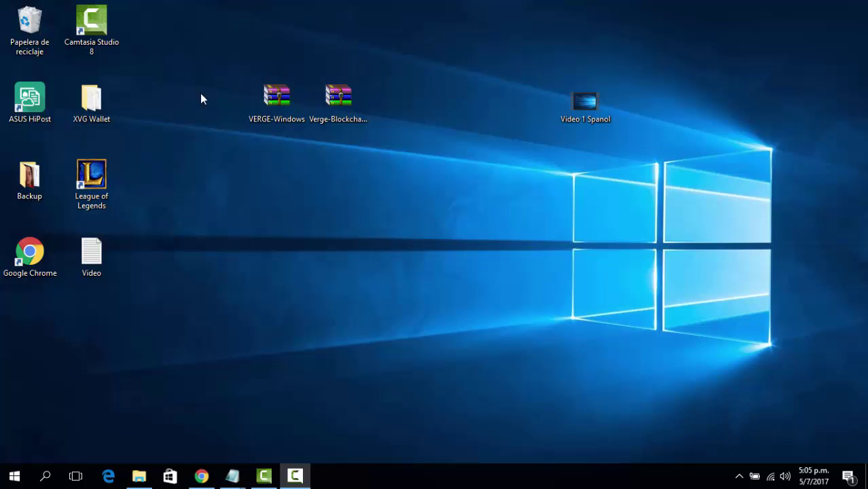
Select and rearrange the VERGE-Windows and Verge-Blockchain archive icons on the desktop.
left_click(278, 104)
left_click_drag(278, 104, 262, 104)
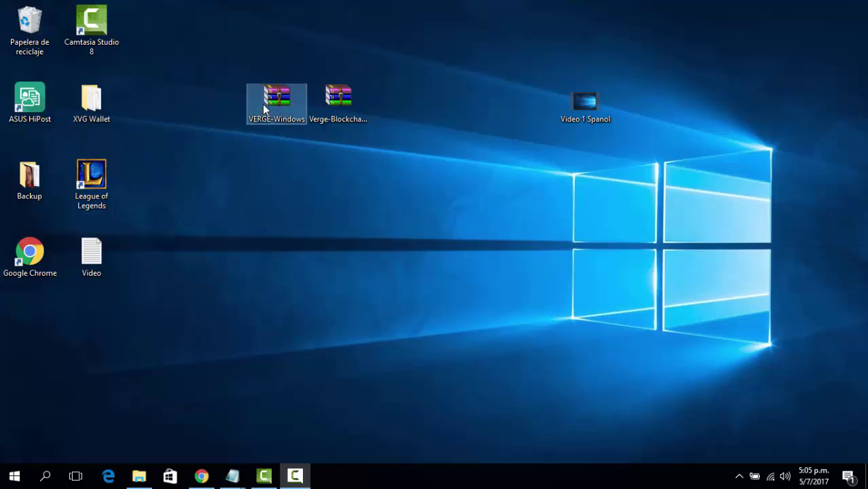
left_click(342, 114, "ctrl")
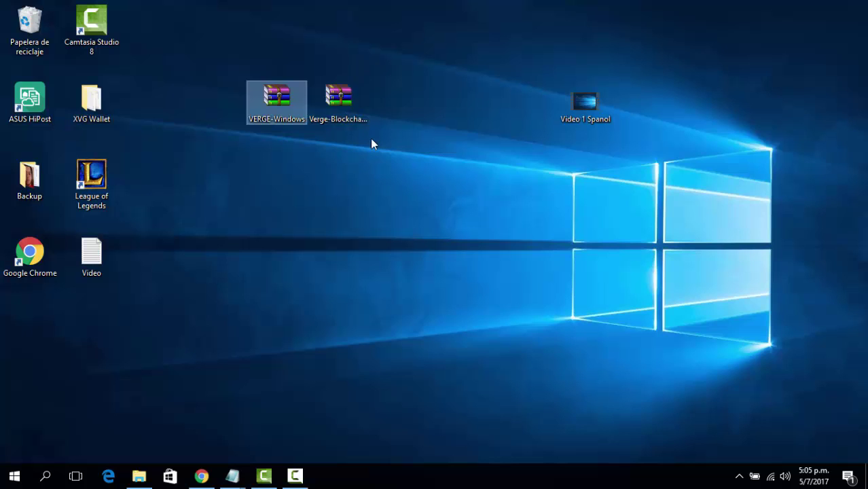
left_click(352, 107)
left_click(414, 170)
left_click(344, 100)
left_click(276, 91, "ctrl")
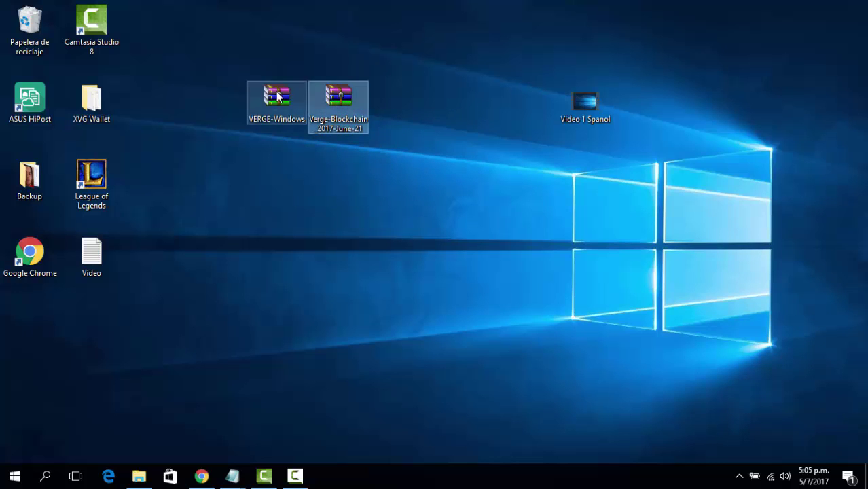
left_click(346, 109)
mouse_move(342, 107)
left_mouse_down()
mouse_move(417, 156)
mouse_move(408, 180)
mouse_move(357, 110)
left_mouse_up()
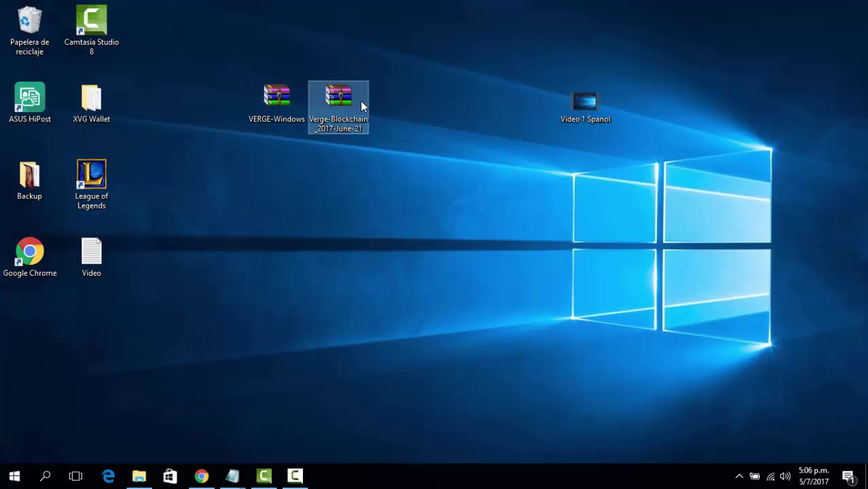
left_click(415, 170)
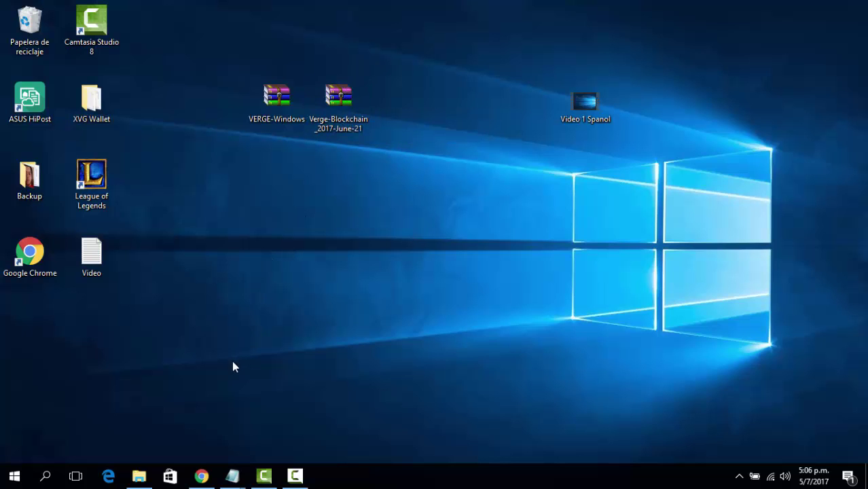
Open vergecurrency.com in a new Chrome tab and switch its address from langs/es/ to langs/en/.
left_click(202, 476)
left_click(259, 9)
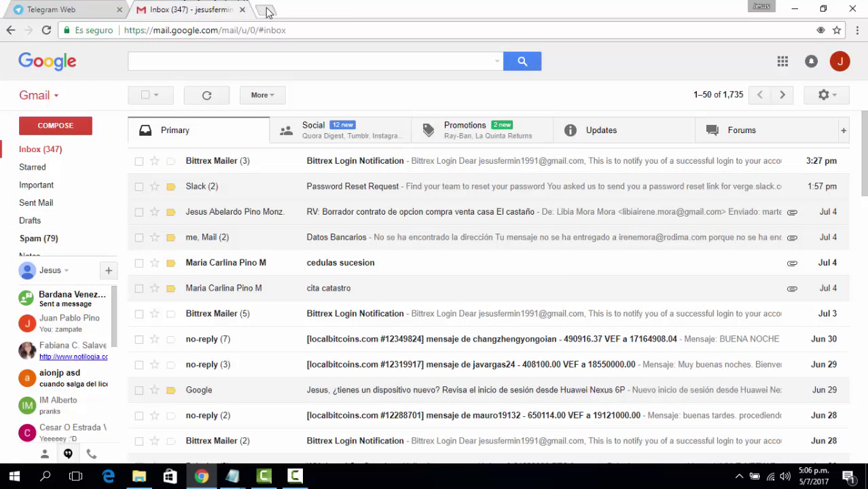
type("vergecurrency.com")
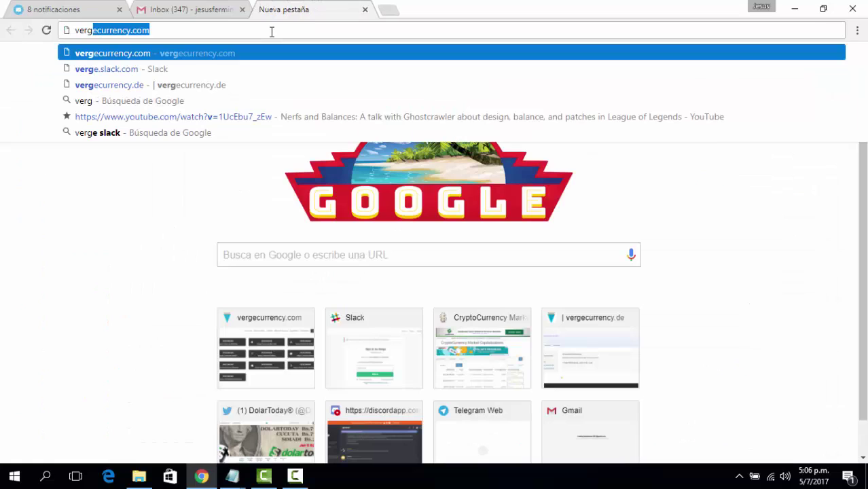
key("Return")
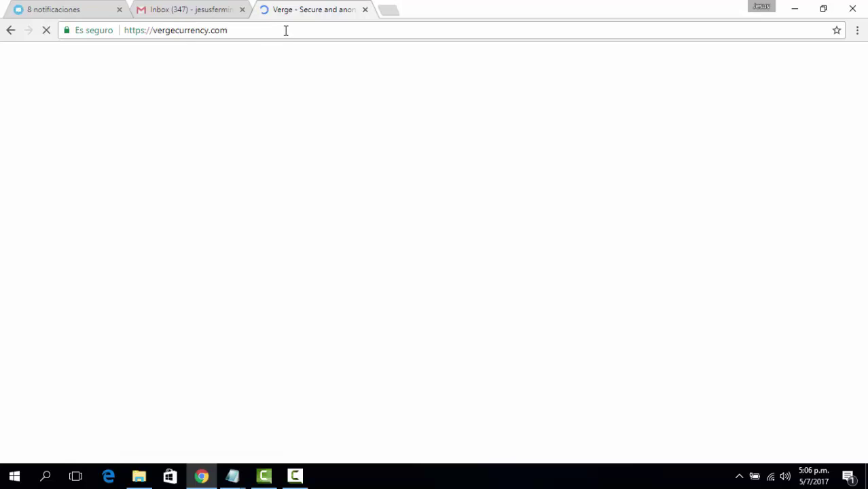
left_click(266, 32)
left_click(266, 32)
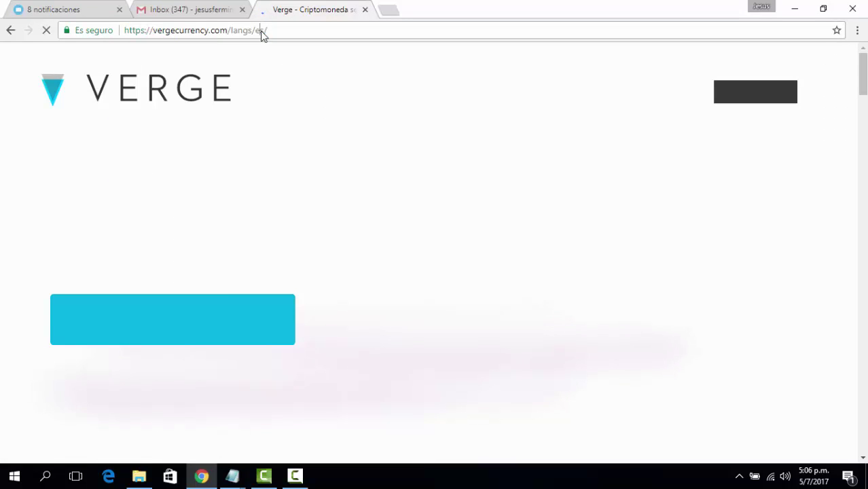
key("BackSpace")
key("BackSpace")
key("BackSpace")
type("en/")
key("Return")
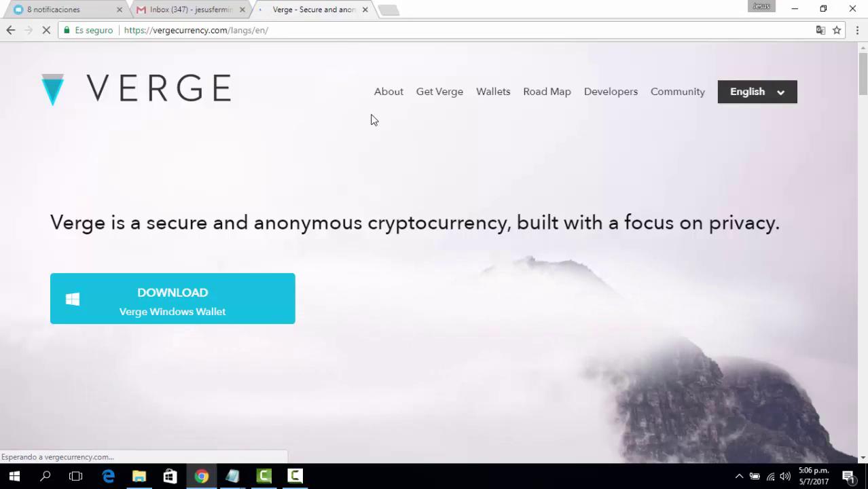
Scroll to the Windows wallet downloads, minimize Chrome, and move the VERGE-Windows icon left.
scroll(371, 120, "down", 2)
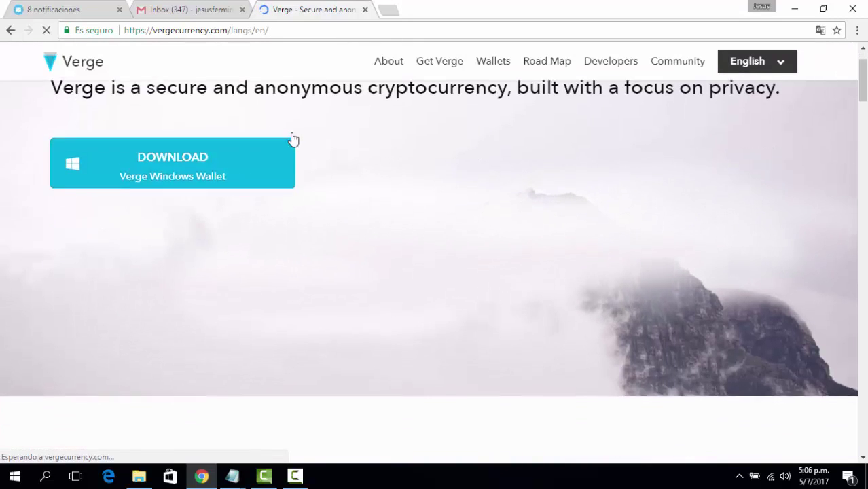
scroll(293, 140, "down", 15)
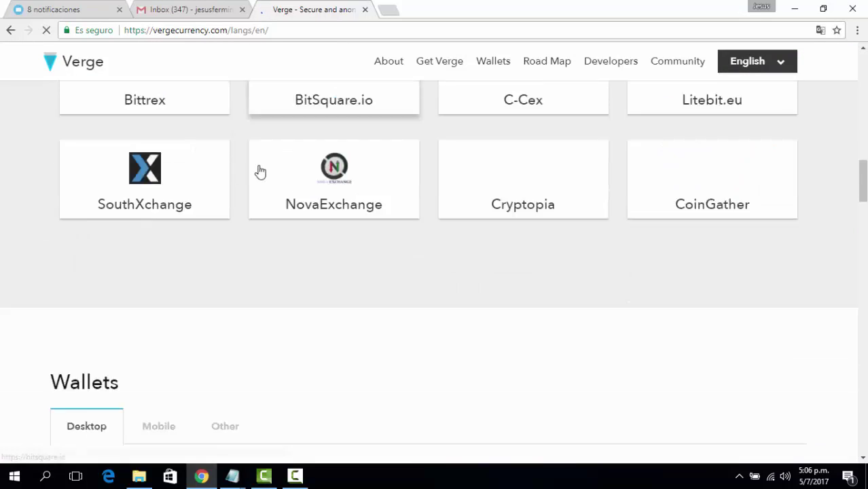
scroll(260, 172, "down", 2)
scroll(261, 172, "down", 3)
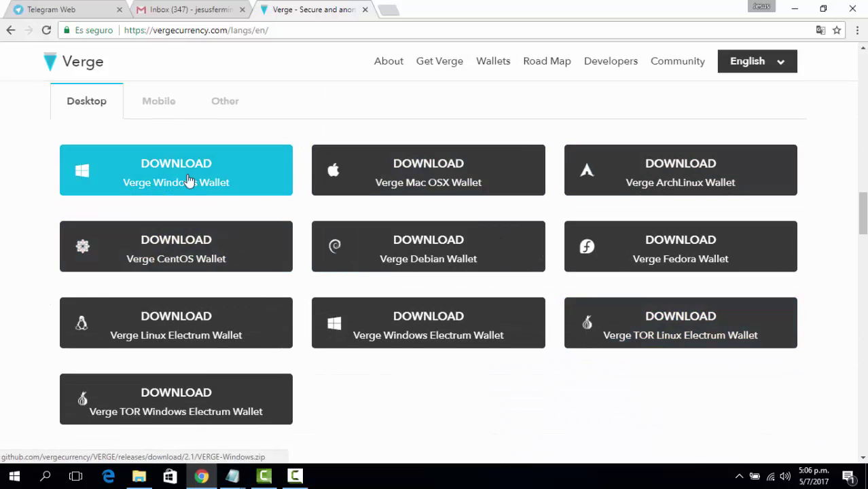
left_click(794, 9)
left_click_drag(278, 89, 216, 86)
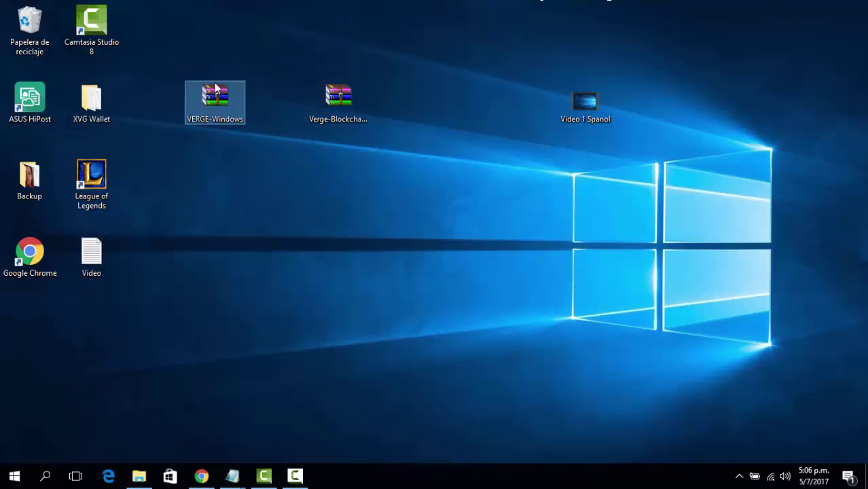
left_click(339, 98)
Load vergecurrency.de in Chrome to reach the nightly blockchain zip, then minimize the browser.
left_click(201, 476)
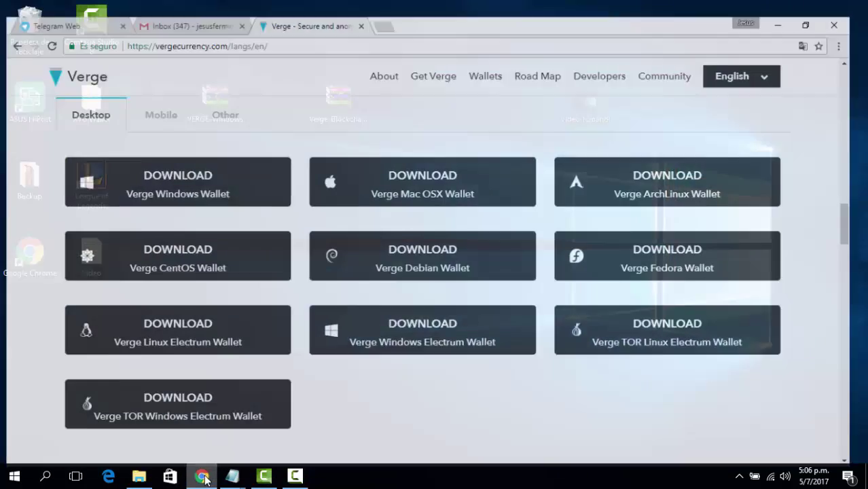
left_click(295, 29)
type("verge")
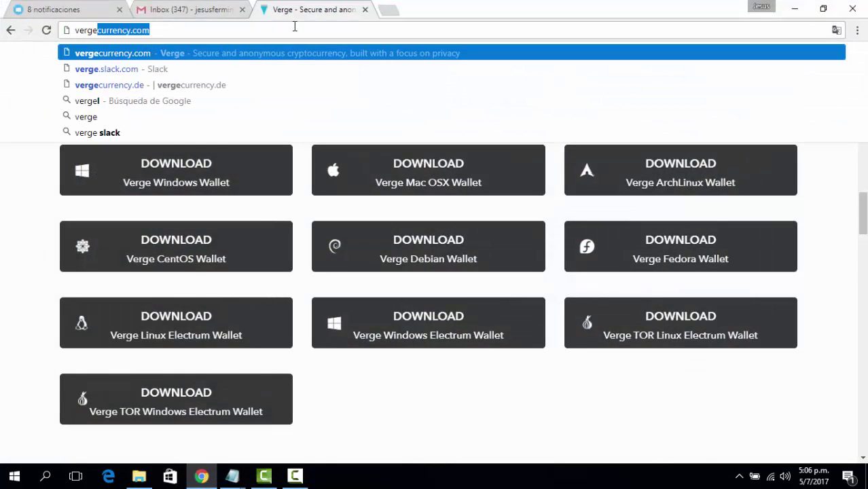
type("currency.d")
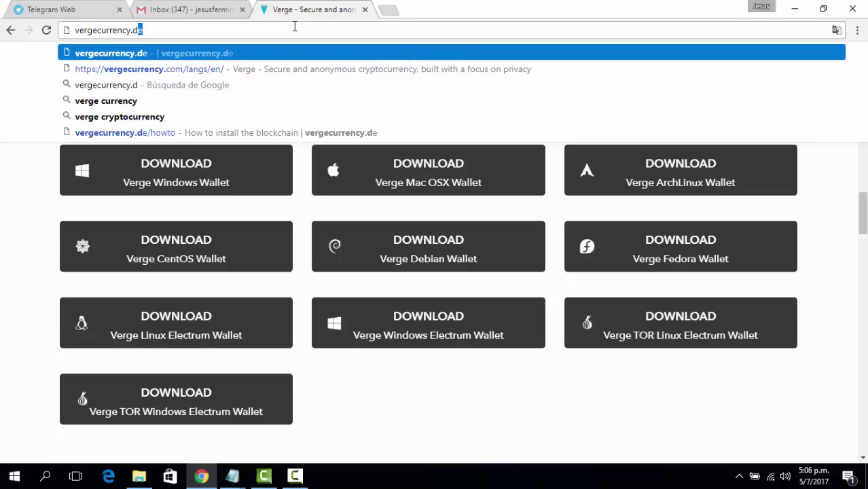
key("Return")
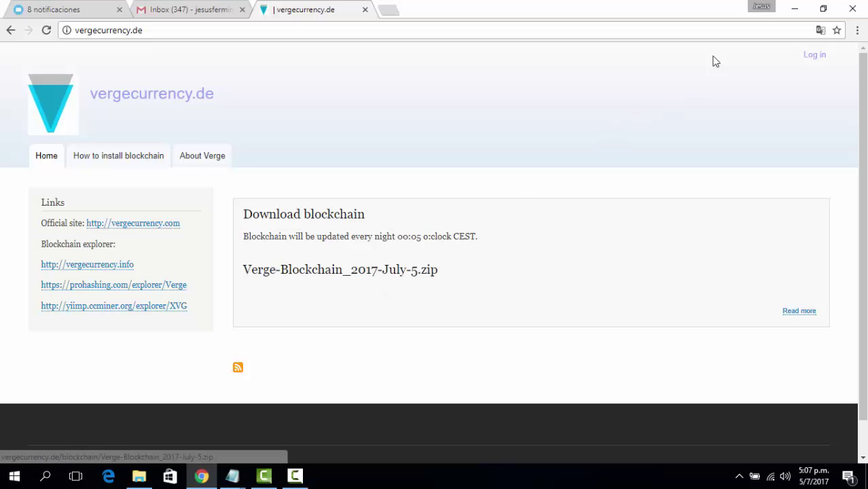
left_click(795, 8)
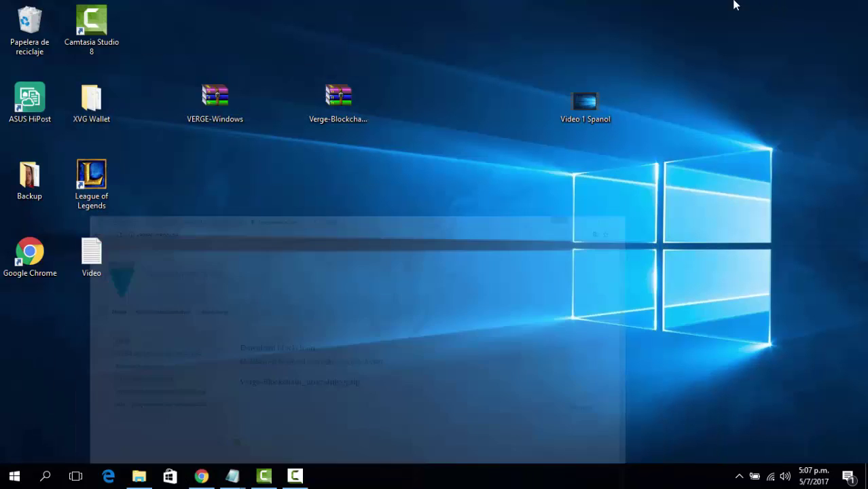
Recheck the vergecurrency.de page, then place the VERGE-Windows icon beside the blockchain archive.
left_click(335, 107)
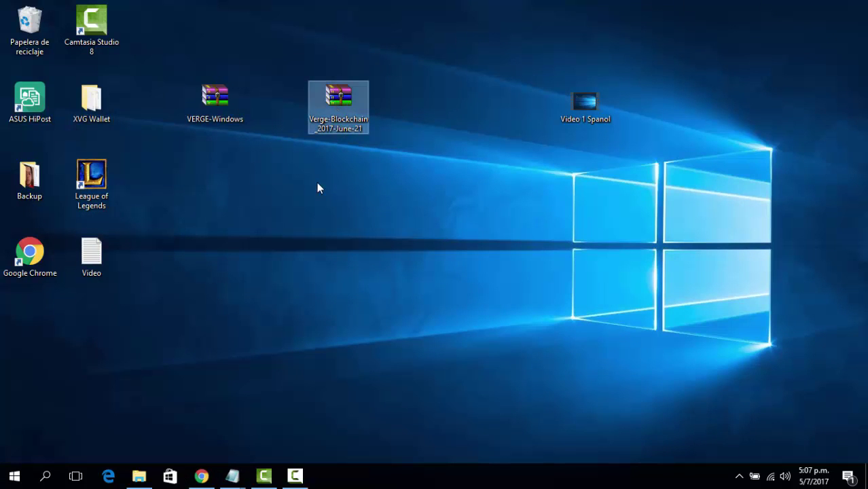
left_click(202, 476)
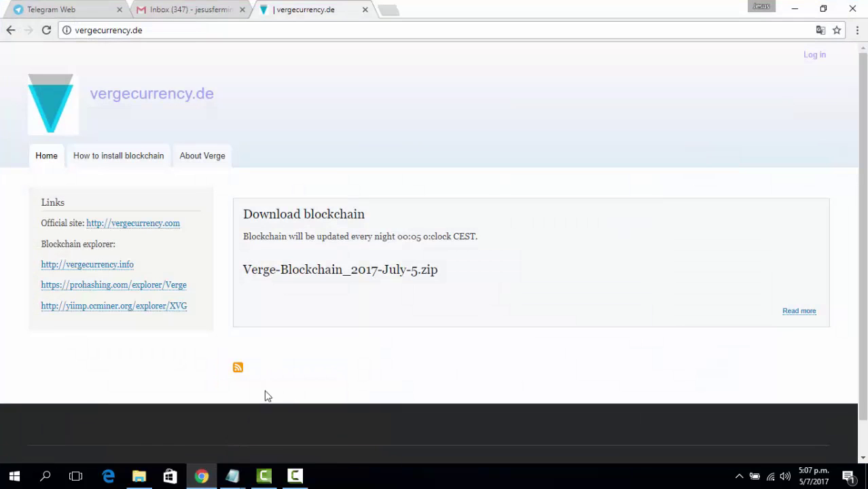
left_click(804, 4)
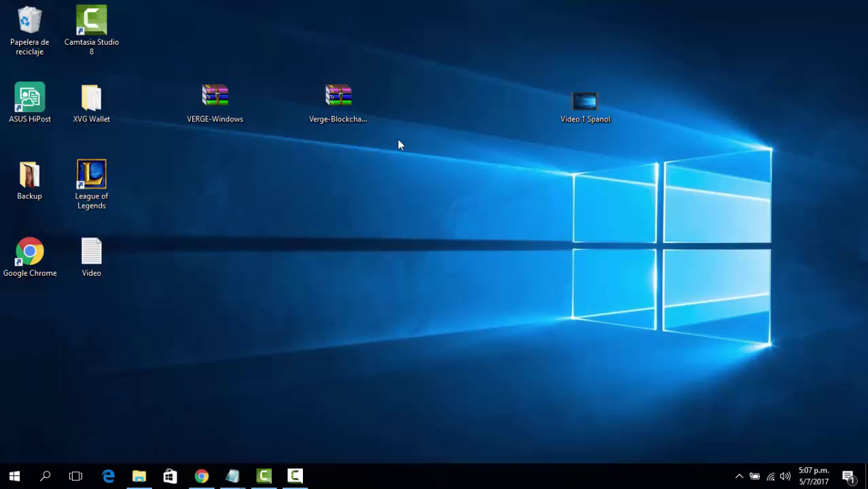
left_click_drag(209, 112, 279, 94)
Extract VERGE-Windows.zip onto the desktop with Extraer aquí and launch VERGE-qt.
right_click(280, 91)
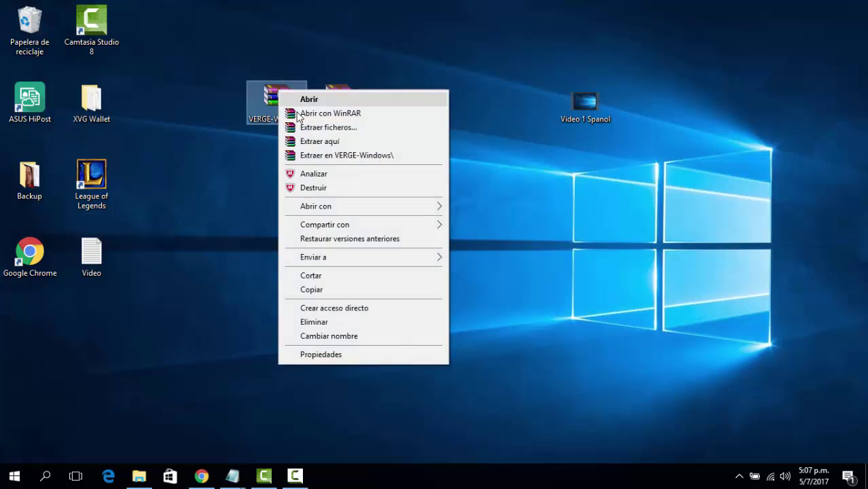
left_click(317, 142)
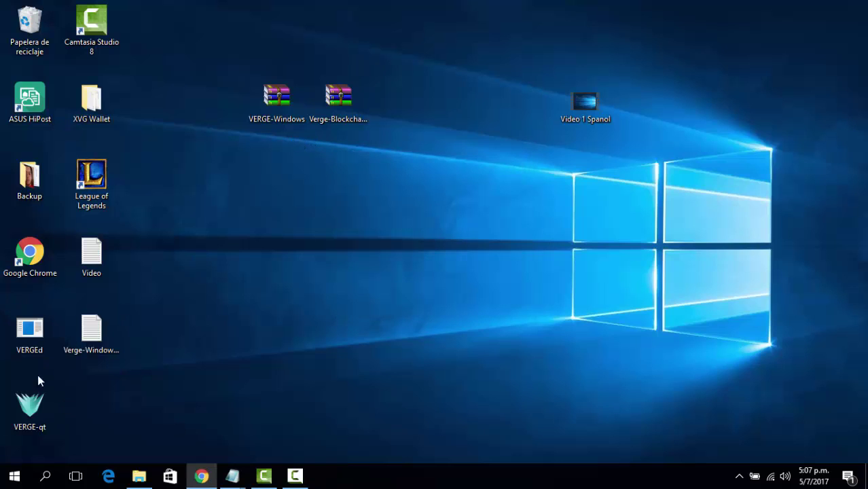
left_click_drag(30, 426, 100, 411)
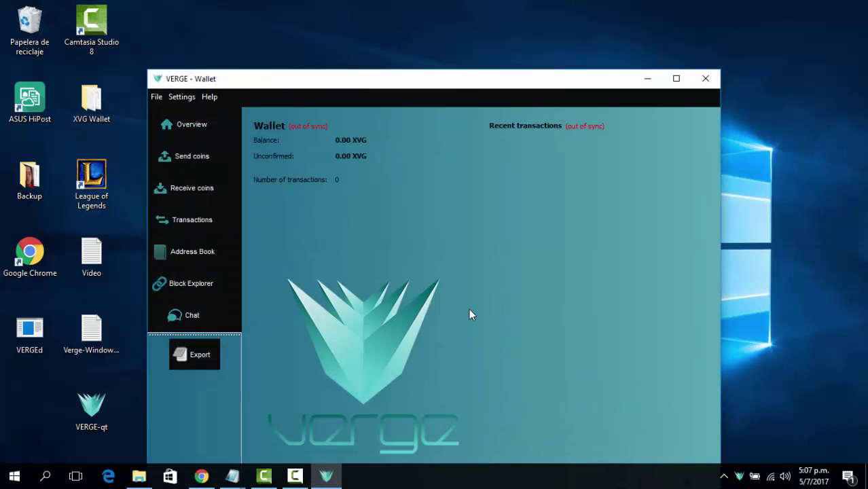
Move the wallet window to the top, let it sync with about 653,000 blocks left, then close it.
left_click_drag(450, 86, 407, 28)
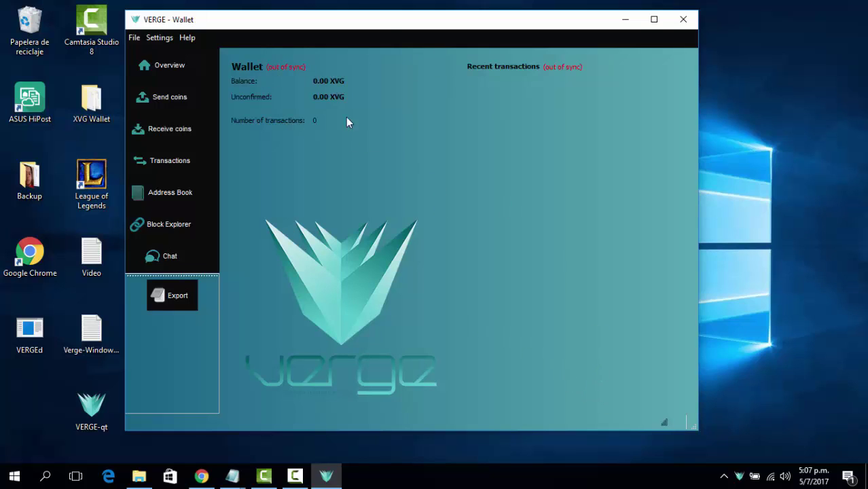
left_click_drag(380, 25, 375, 32)
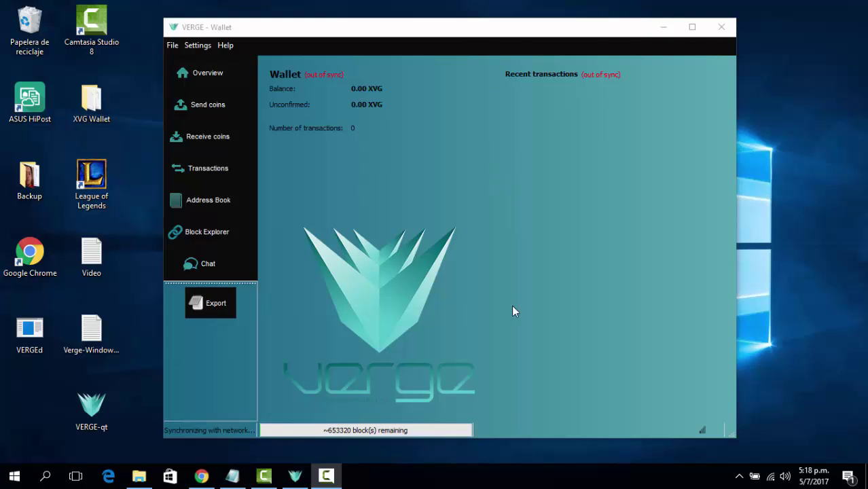
left_click(722, 29)
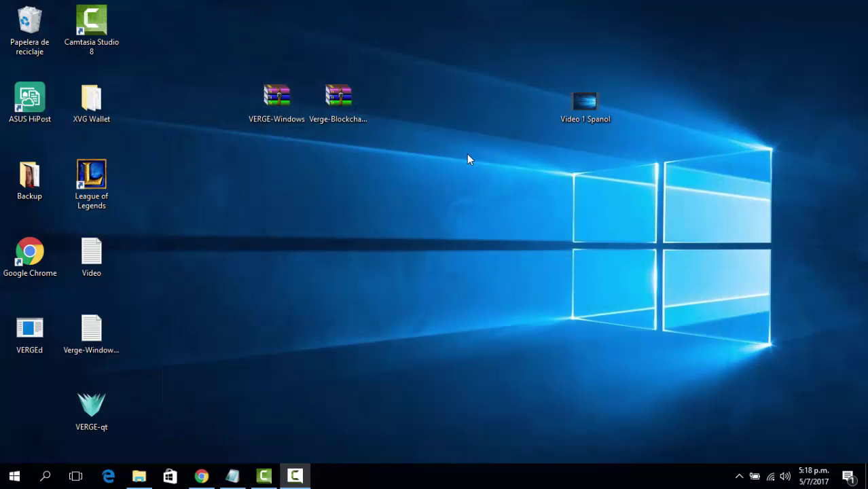
left_click(138, 476)
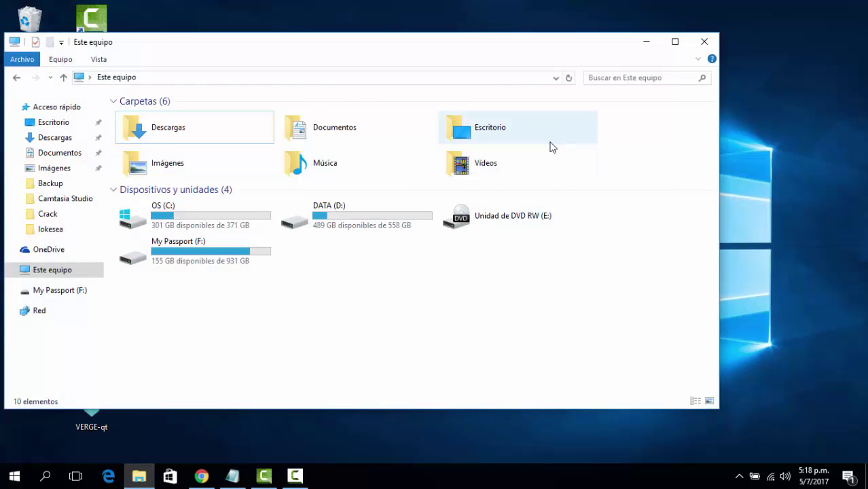
left_click_drag(566, 48, 639, 45)
left_click(778, 39)
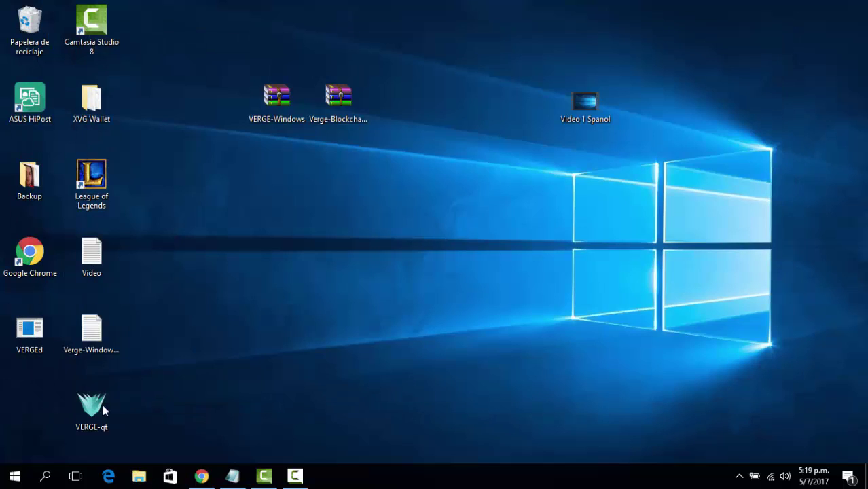
left_click(45, 477)
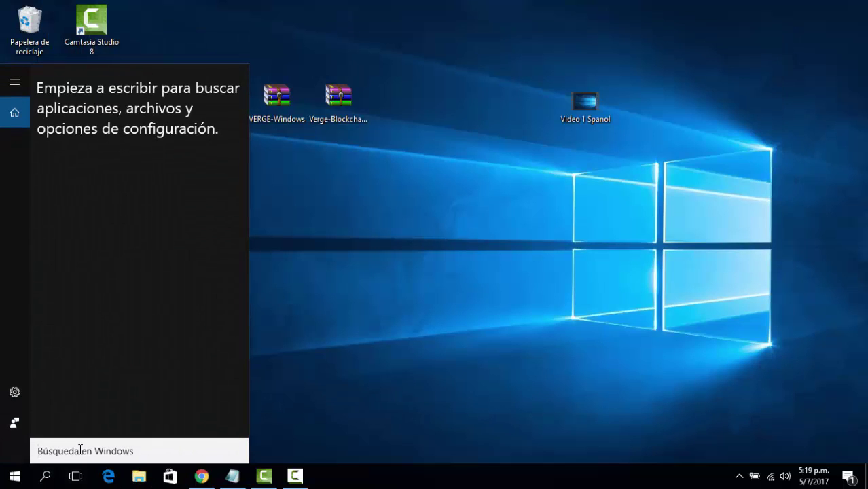
type("%appdata%")
key("Return")
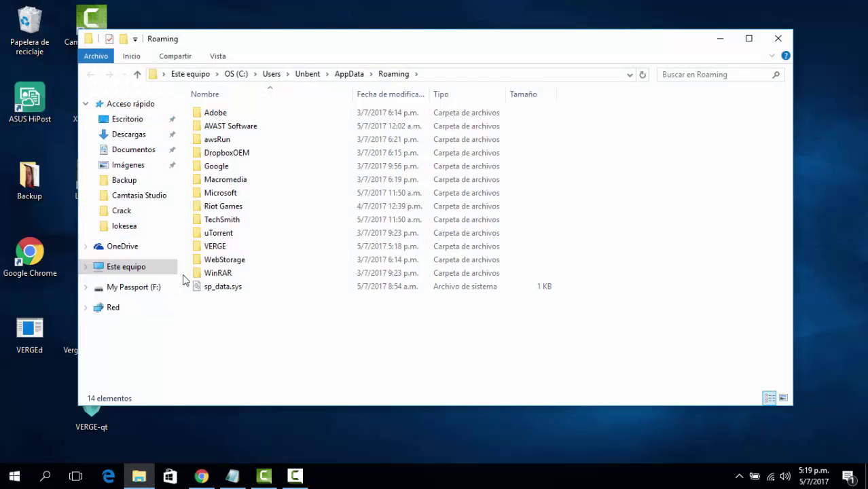
double_click(225, 247)
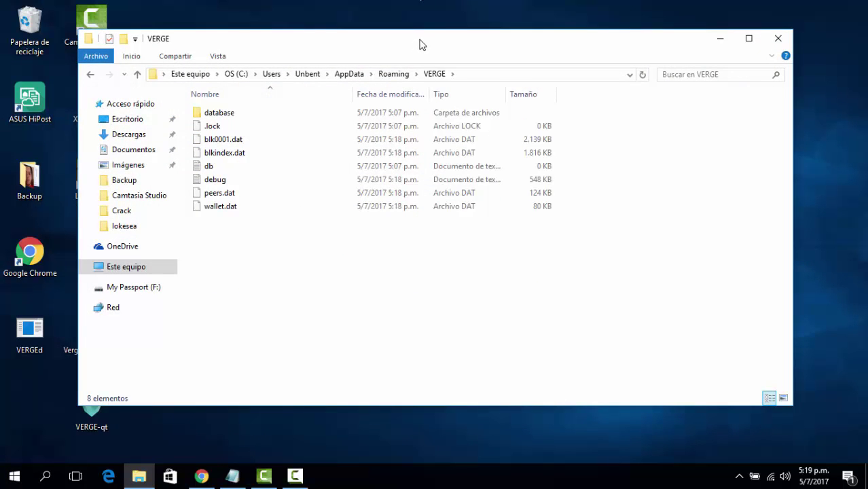
left_click_drag(420, 44, 417, 63)
left_click(773, 61)
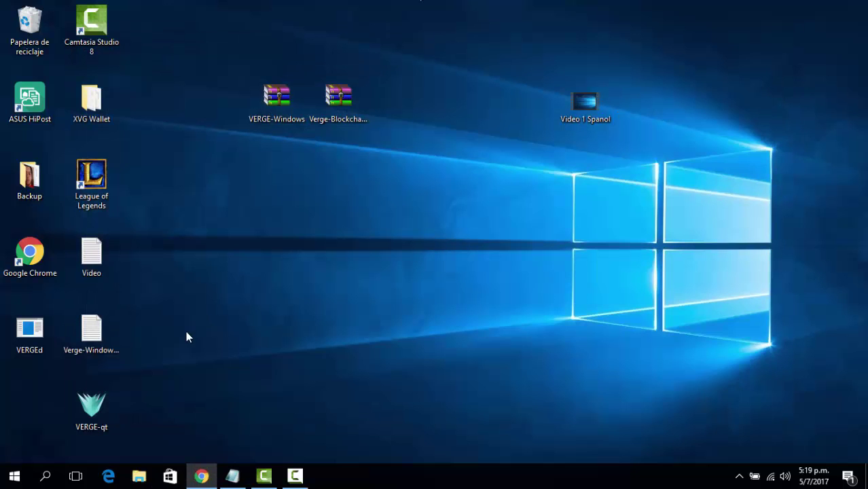
Browse from This PC through OS (C:) and Usuarios into the user's home folder.
left_click(138, 476)
double_click(241, 233)
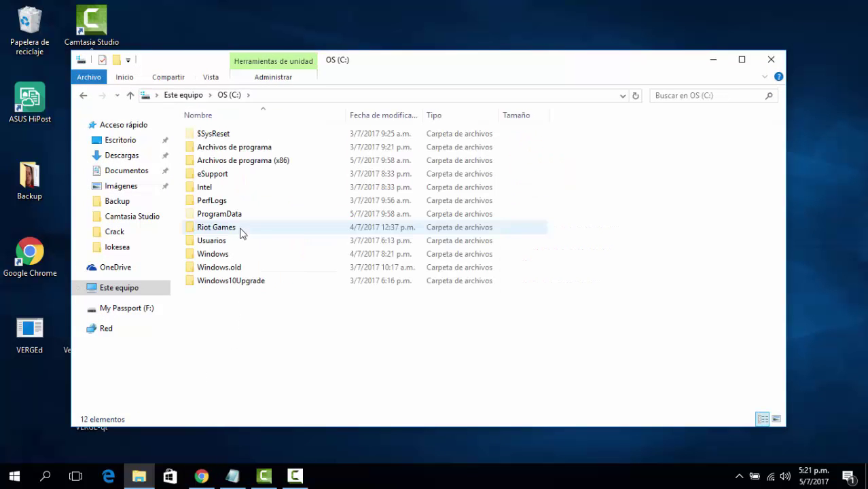
double_click(229, 241)
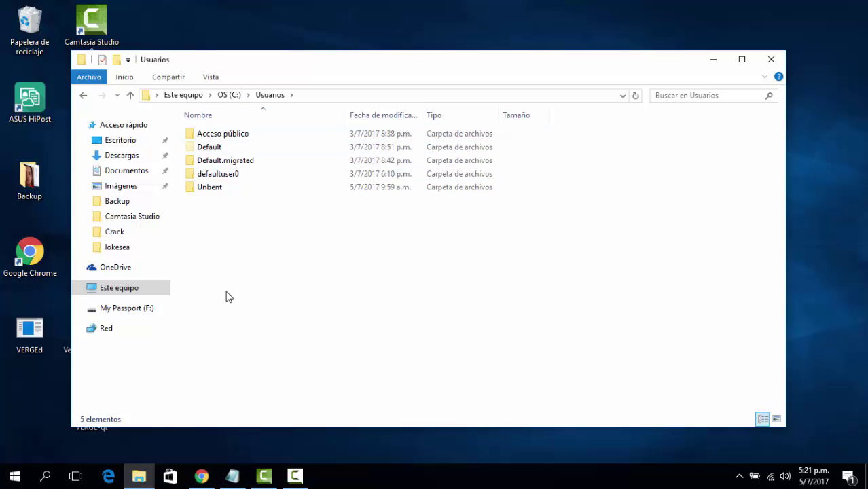
left_click(82, 95)
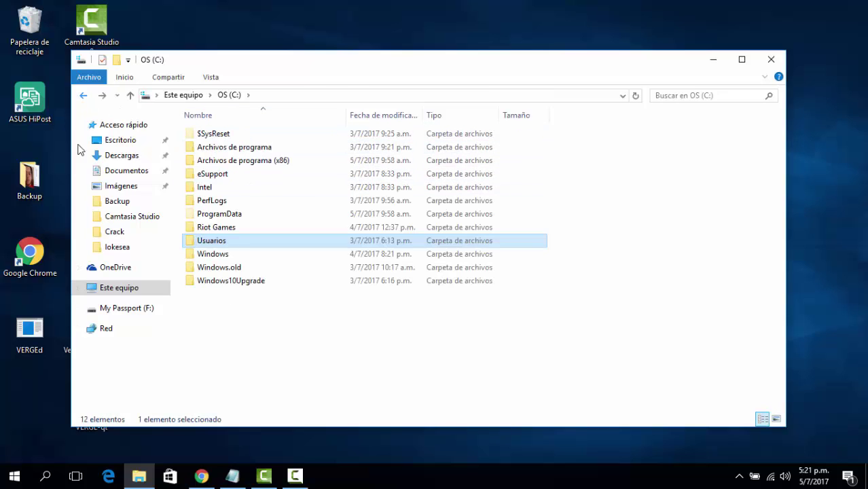
double_click(219, 242)
left_click(216, 191)
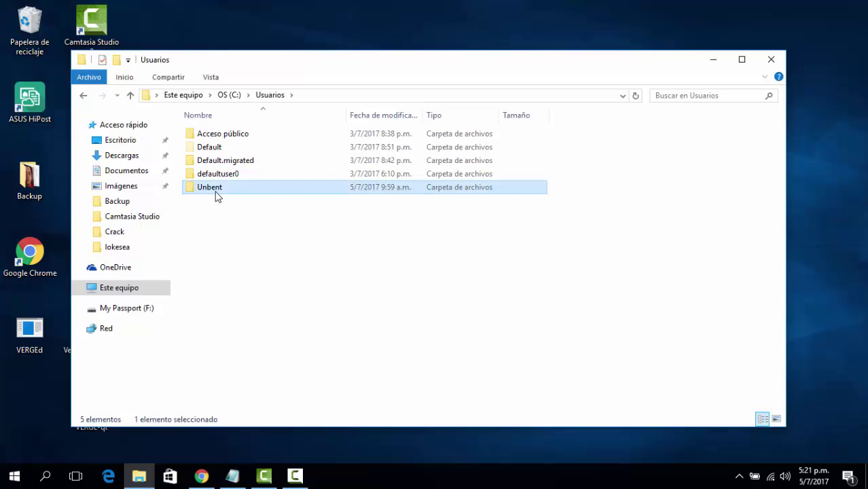
double_click(225, 193)
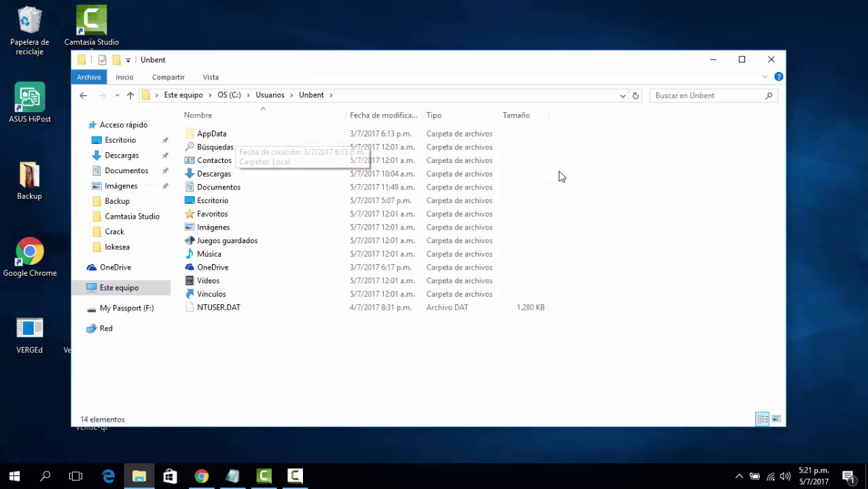
Turn on Mostrar archivos ocultos in Folder Options so hidden folders like AppData appear.
left_click(211, 78)
left_click(748, 126)
left_click(748, 142)
left_click(133, 149)
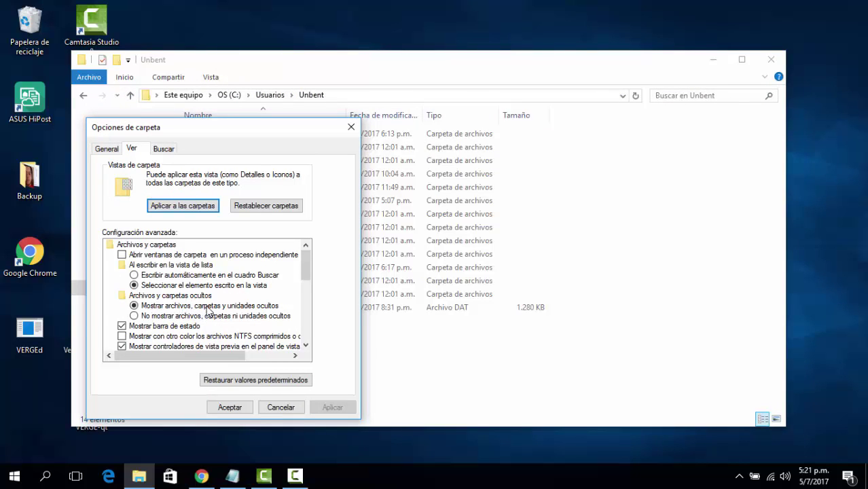
left_click(225, 408)
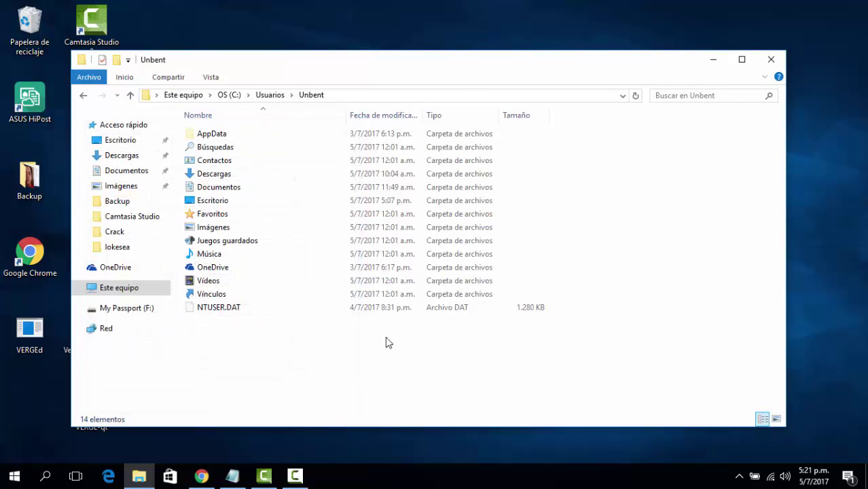
Open the AppData\Roaming\VERGE folder.
double_click(208, 135)
double_click(226, 160)
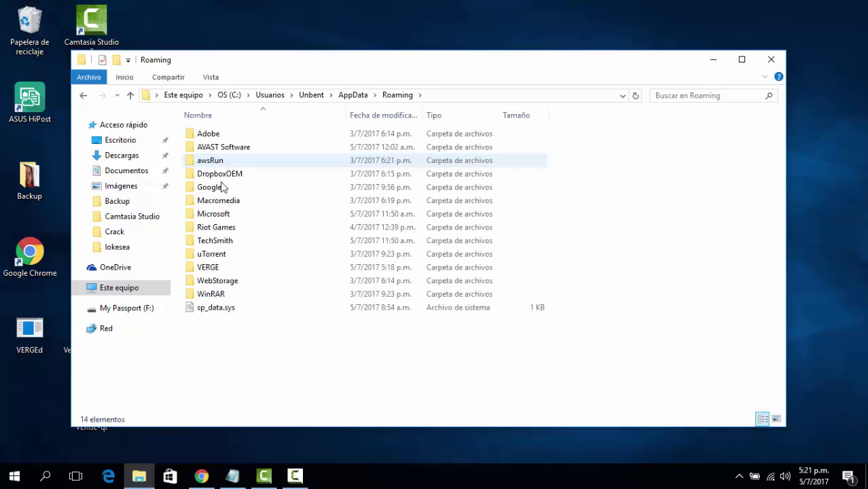
double_click(219, 267)
Drag the Verge-Blockchain_2017-June-21 archive into the VERGE folder and choose Extraer aquí.
left_click_drag(384, 79, 438, 153)
left_click_drag(337, 100, 282, 350)
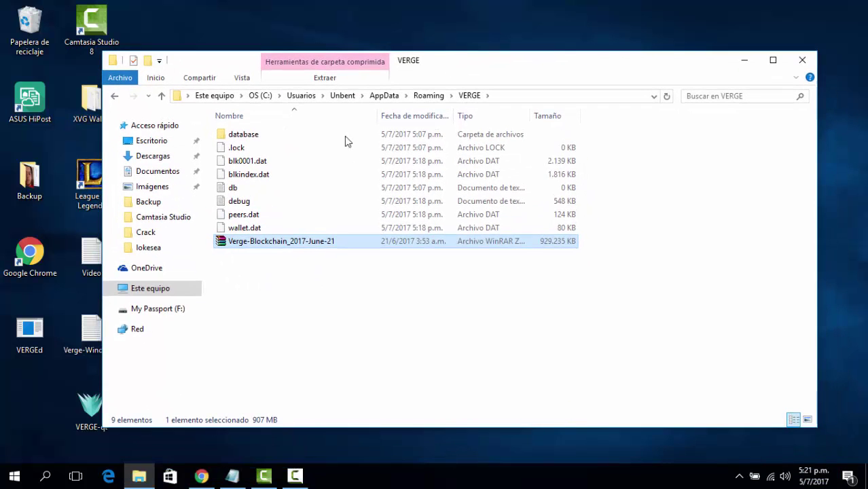
right_click(280, 243)
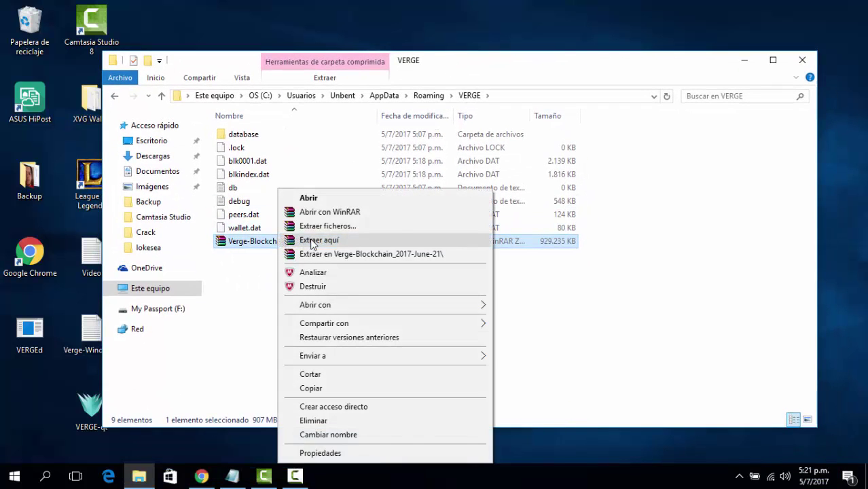
left_click(312, 241)
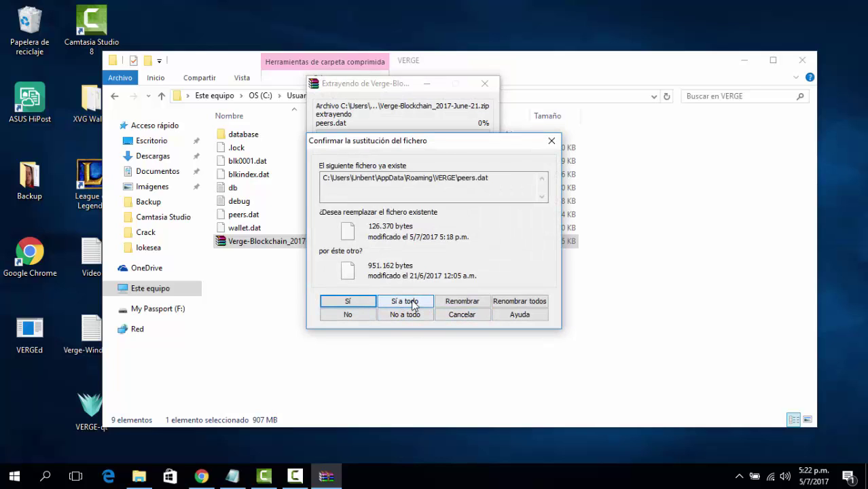
Choose Sí a todo to overwrite blk0001.dat and blkindex.dat, and wait for extraction to finish.
left_click(413, 302)
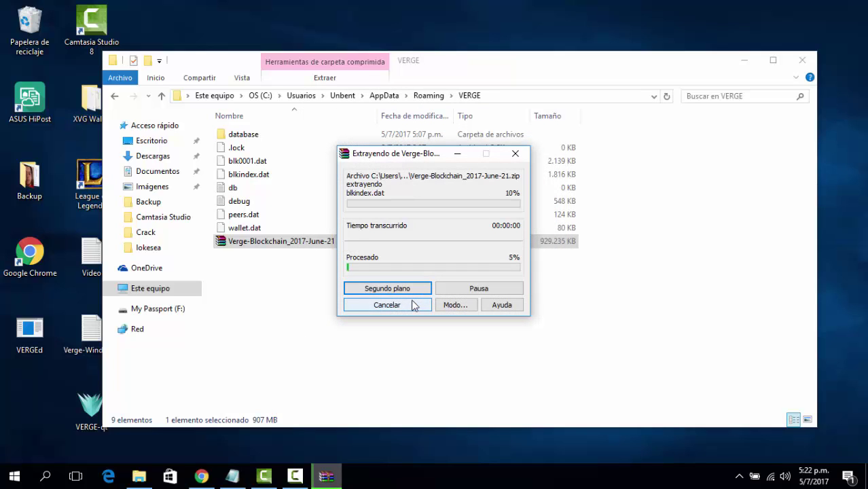
left_click_drag(421, 157, 456, 207)
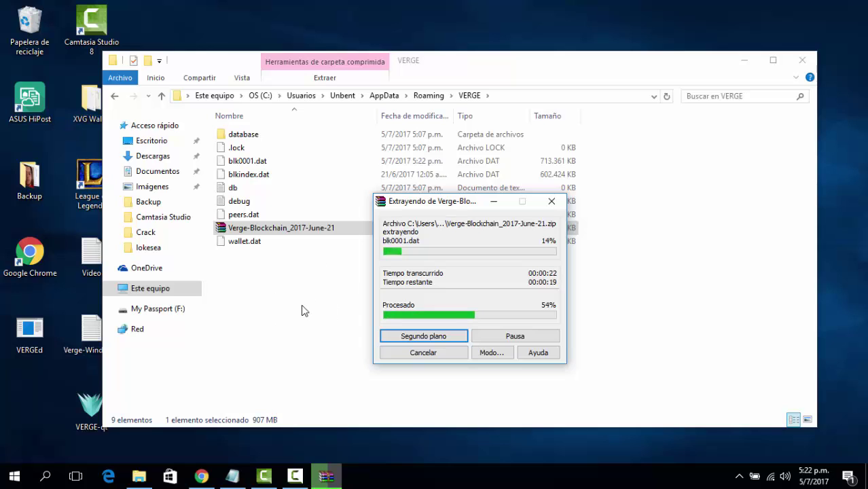
left_click_drag(454, 199, 458, 117)
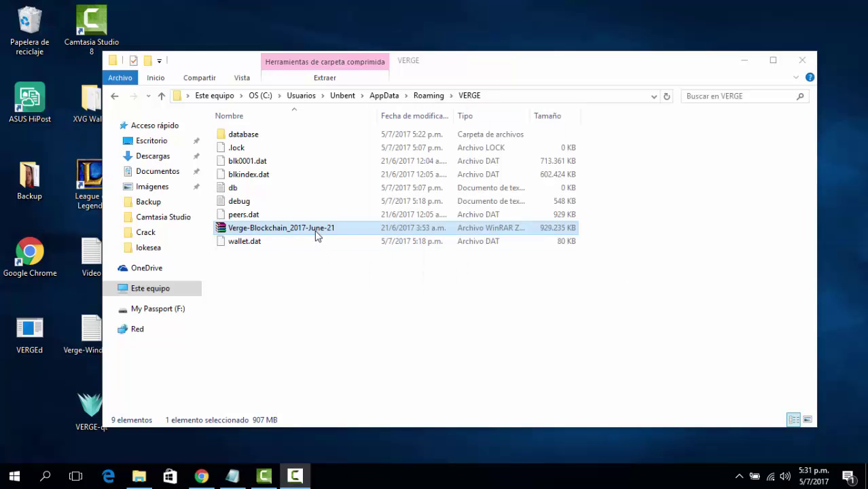
Delete the Verge-Blockchain_2017-June-21 zip from the VERGE folder and close the window.
left_click_drag(483, 63, 531, 60)
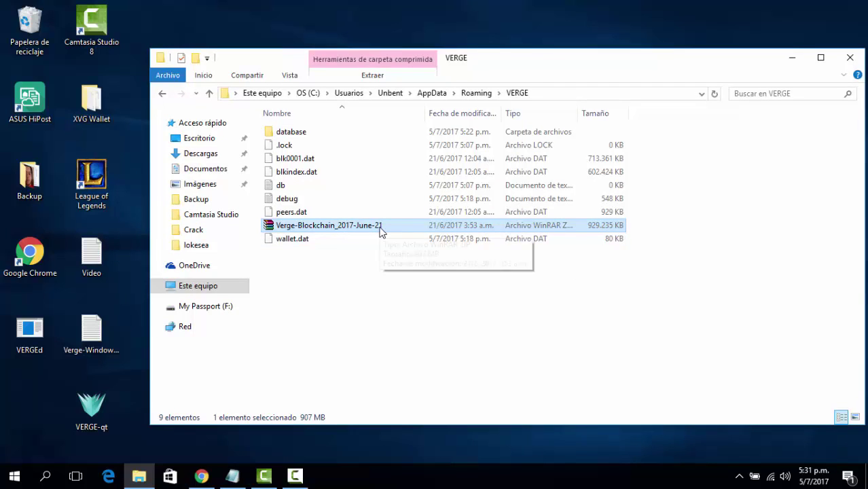
key("Delete")
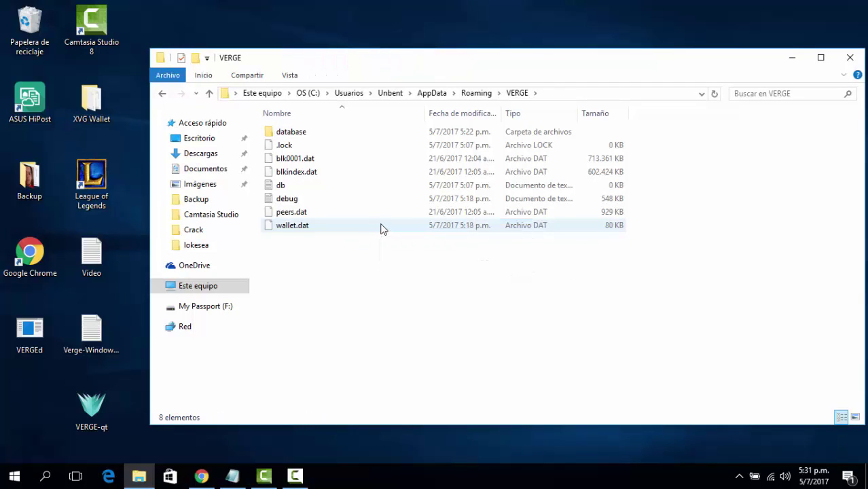
left_click(850, 59)
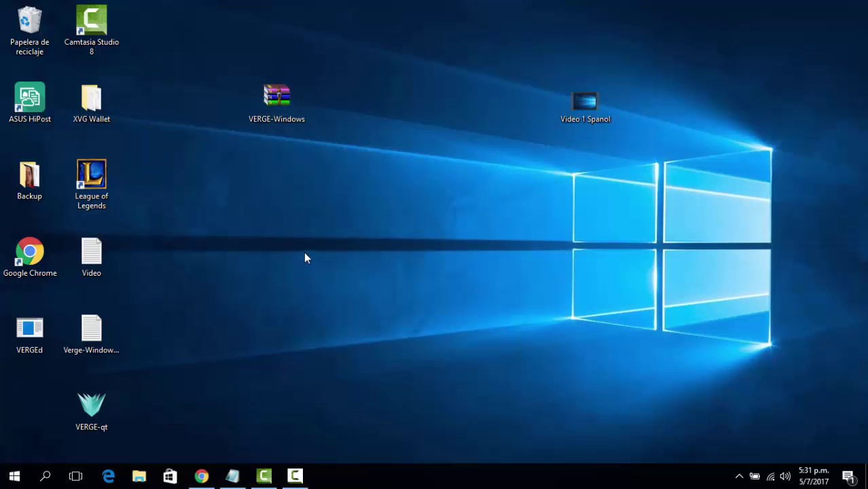
Relaunch VERGE-qt from its desktop shortcut and watch it sync with about 29,963 blocks remaining.
double_click(99, 401)
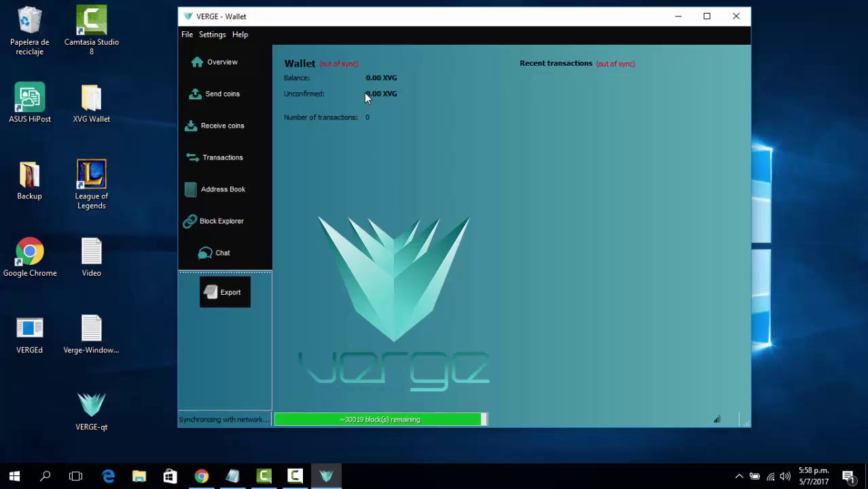
left_click_drag(484, 25, 465, 23)
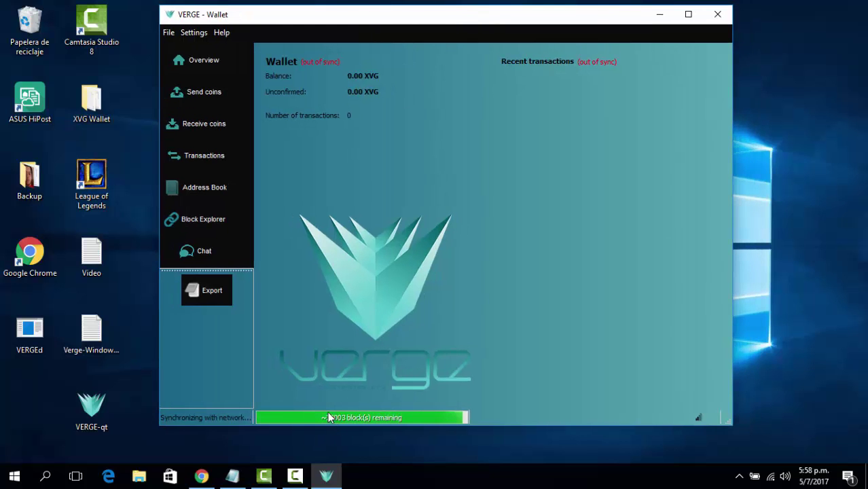
mouse_move(421, 16)
left_mouse_down()
mouse_move(415, 33)
mouse_move(406, 23)
left_mouse_up()
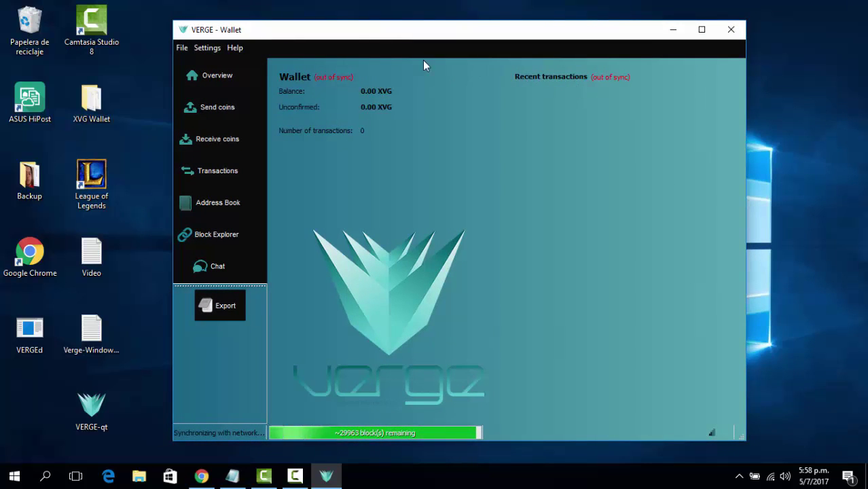